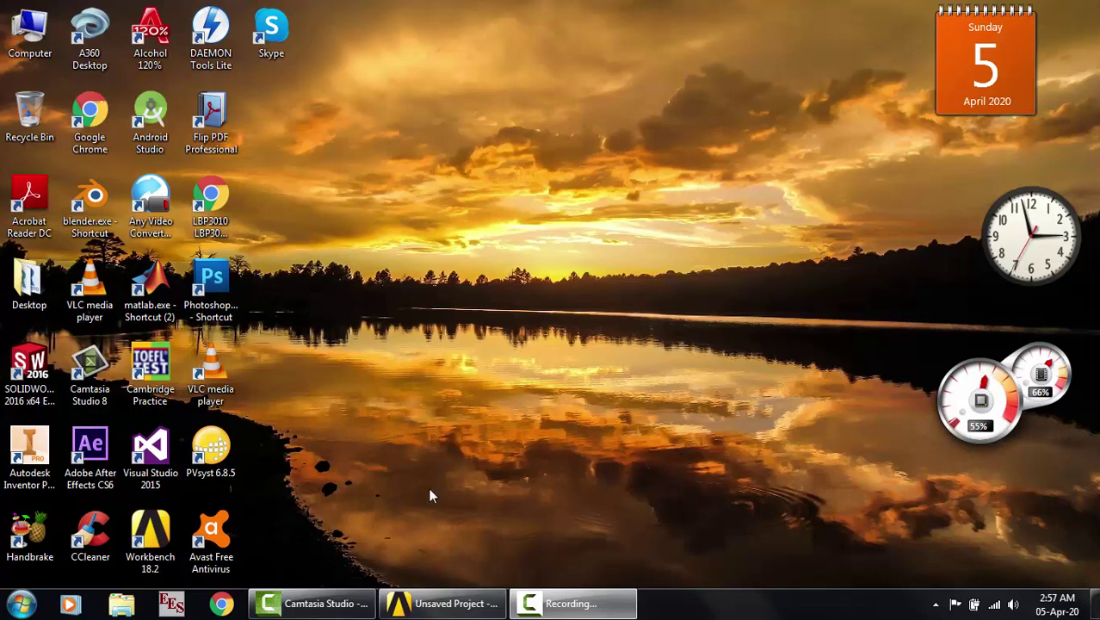
- Restore the Unsaved Project Workbench window from the taskbar
{"action": "left_click", "coordinate": [453, 607]}
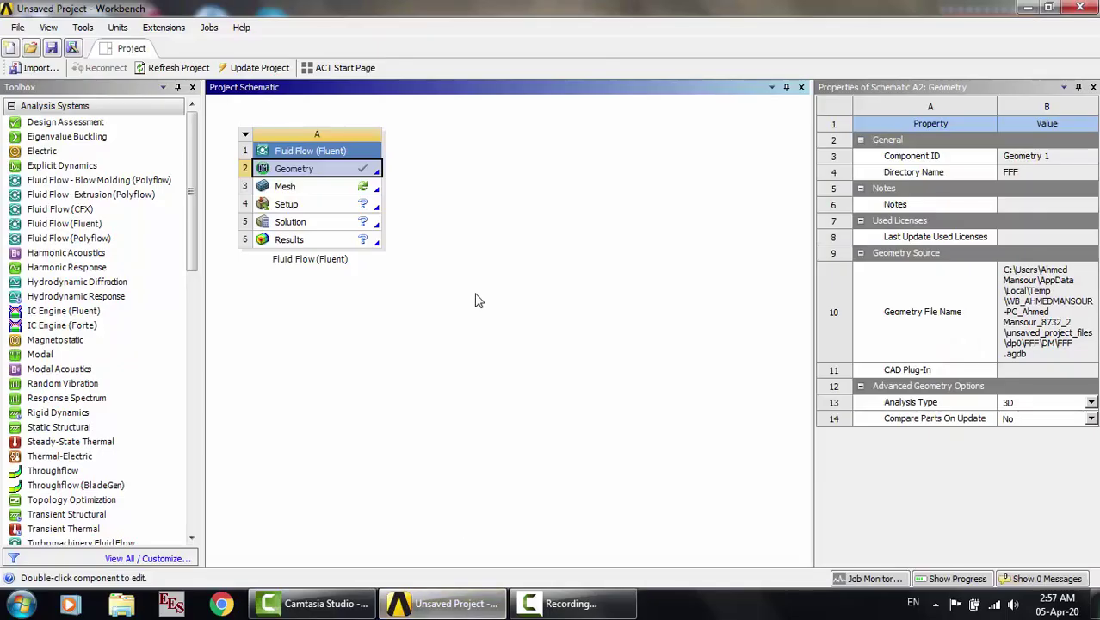
- Launch DesignModeler on the Fluid Flow (Fluent) Geometry cell A2
{"action": "double_click", "coordinate": [306, 172]}
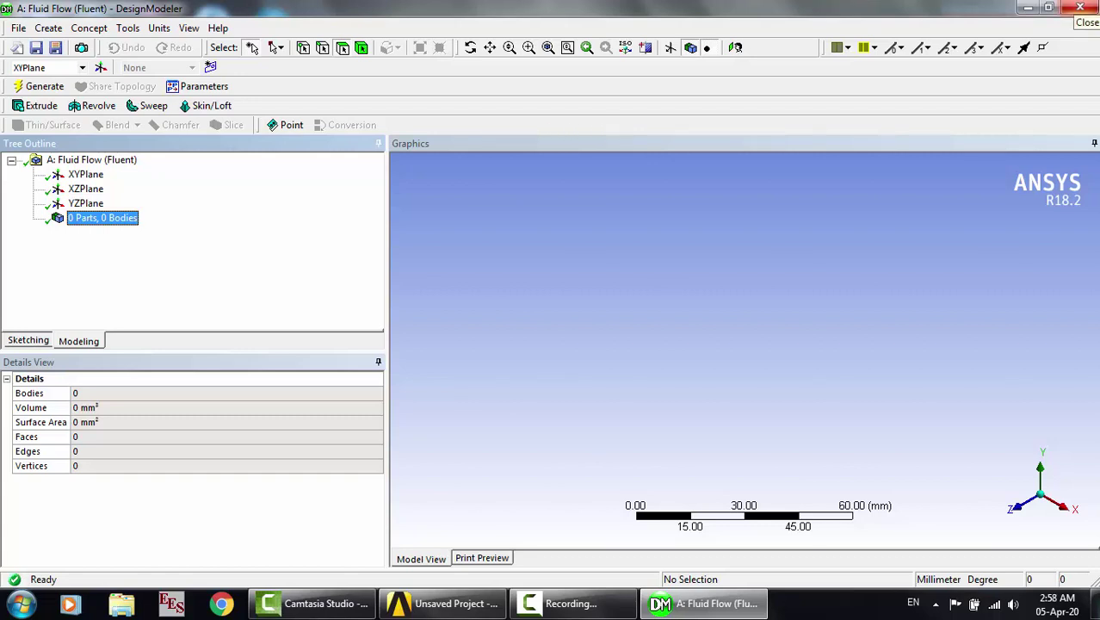
- Close DesignModeler, rank ANSYS DesignModeler below BladeModeler in Geometry licenses, and relaunch the geometry
{"action": "key", "text": "alt+F4"}
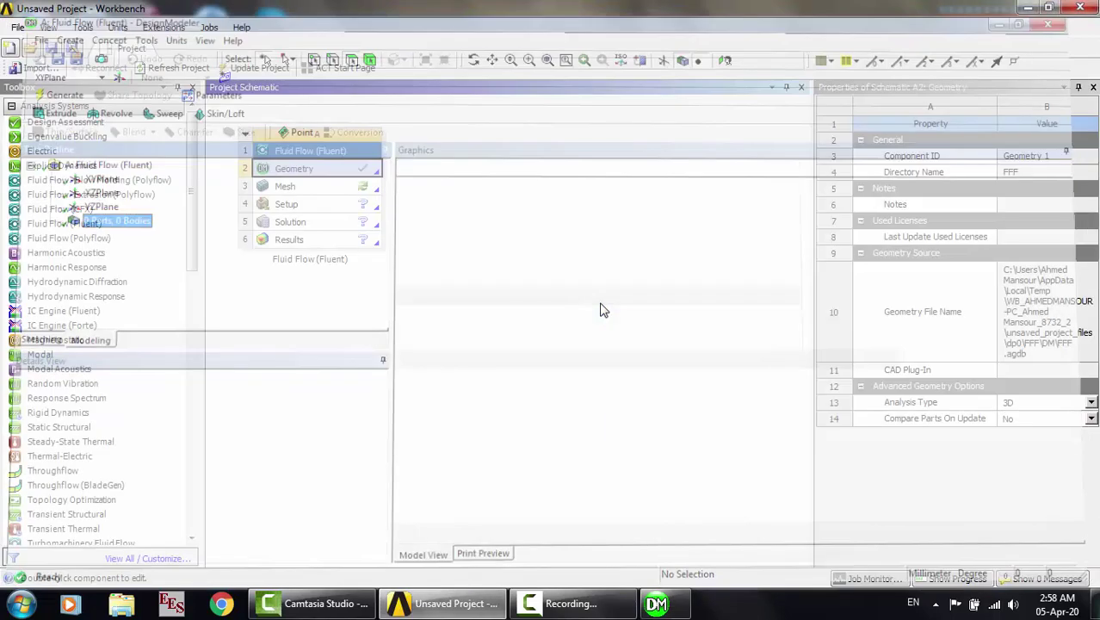
{"action": "left_click", "coordinate": [81, 27]}
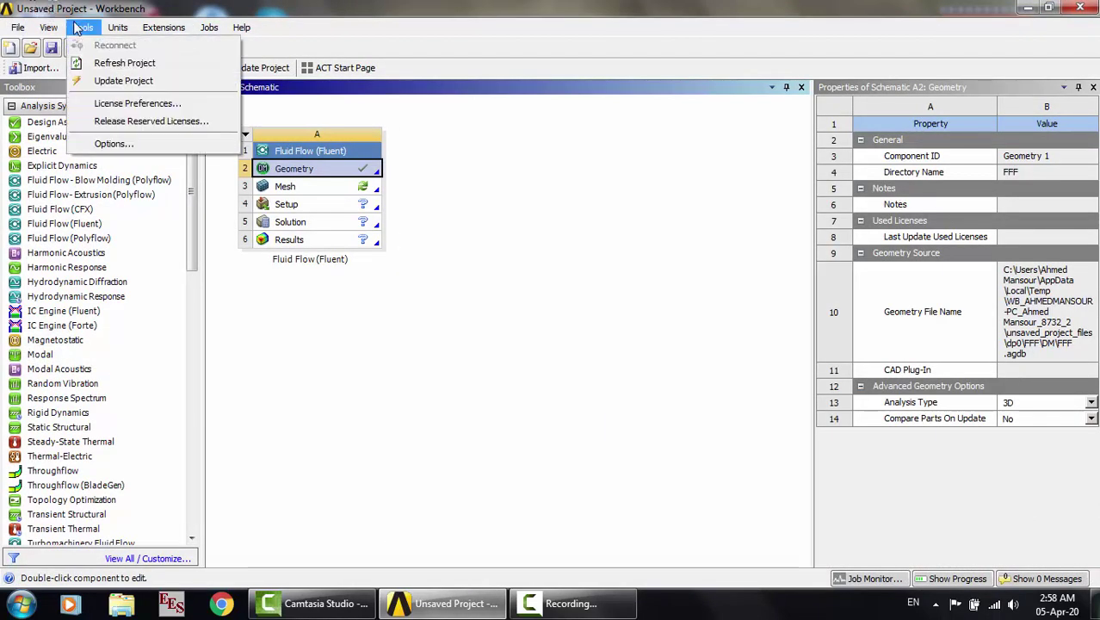
{"action": "left_click", "coordinate": [107, 103]}
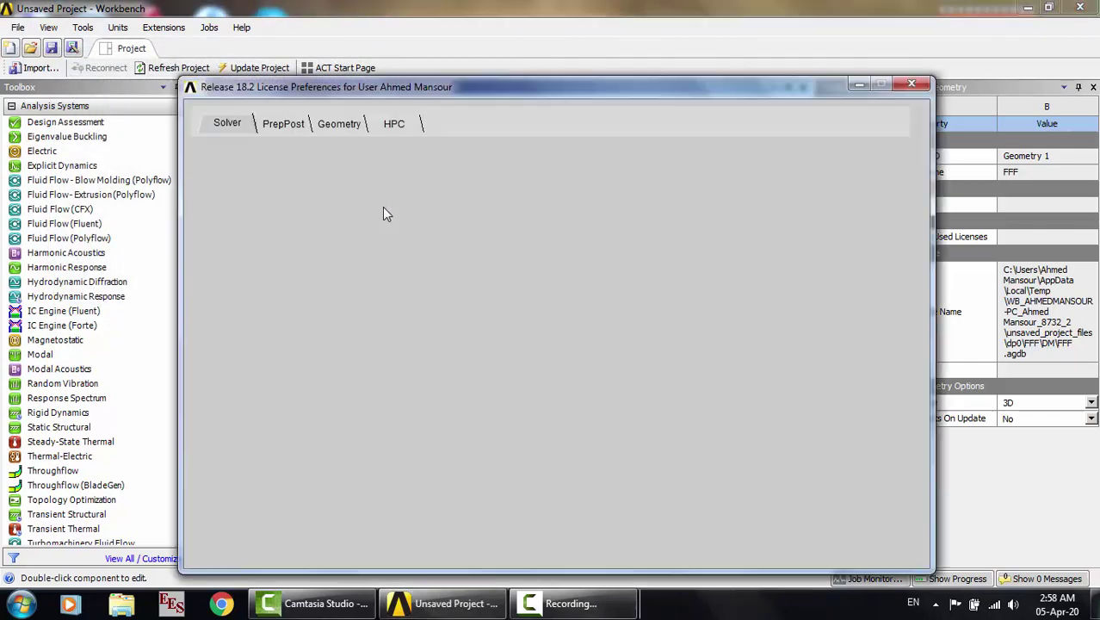
{"action": "left_click", "coordinate": [351, 127]}
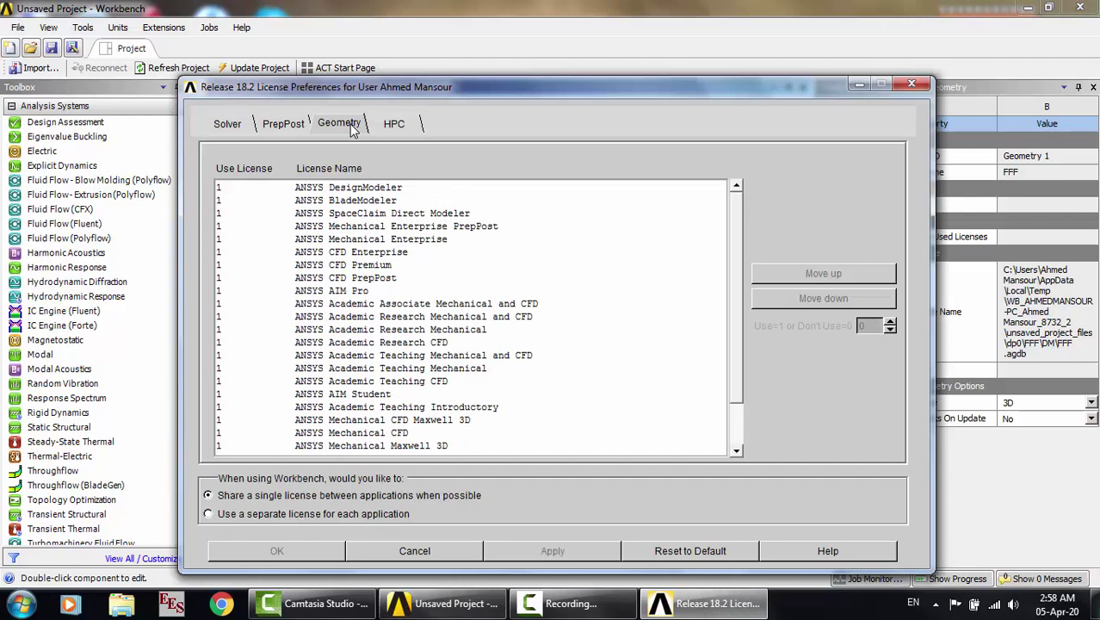
{"action": "left_click", "coordinate": [326, 188]}
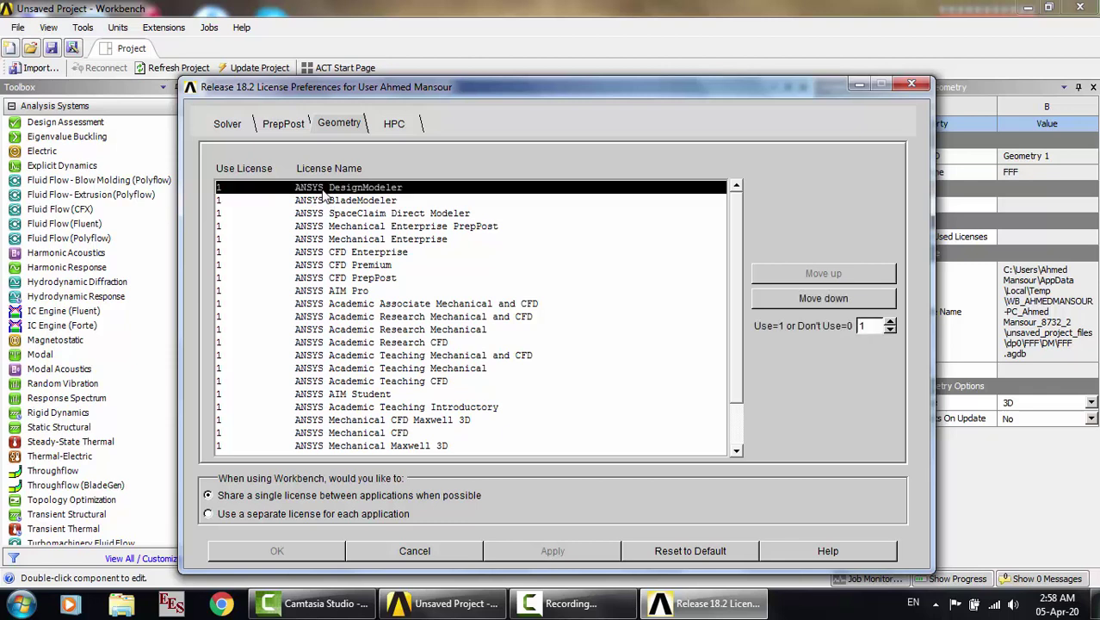
{"action": "left_click", "coordinate": [792, 301]}
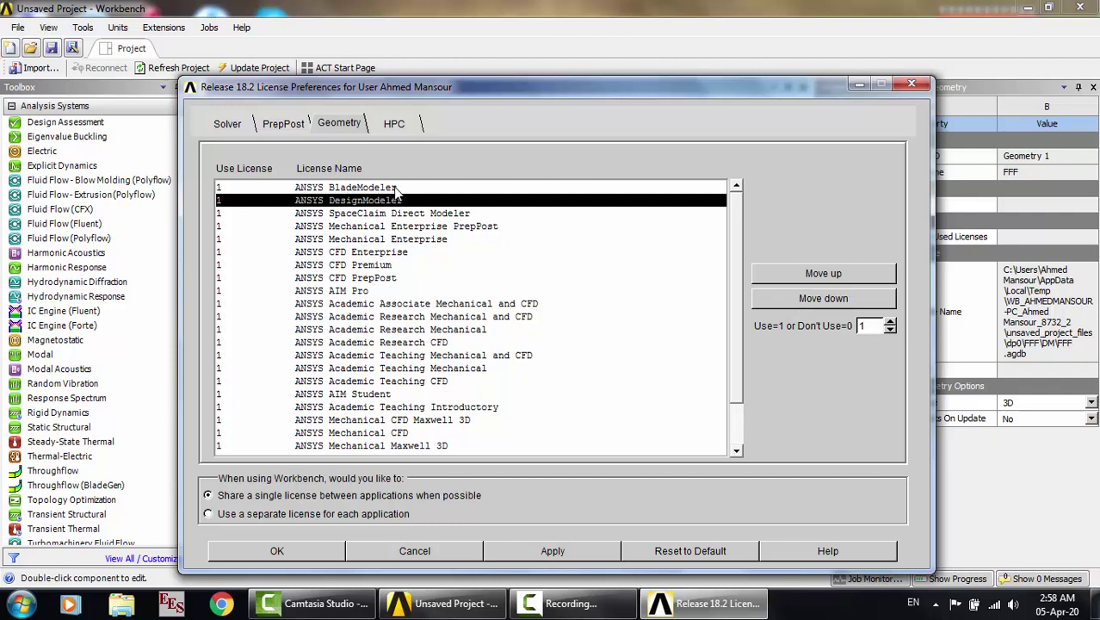
{"action": "left_click", "coordinate": [275, 551]}
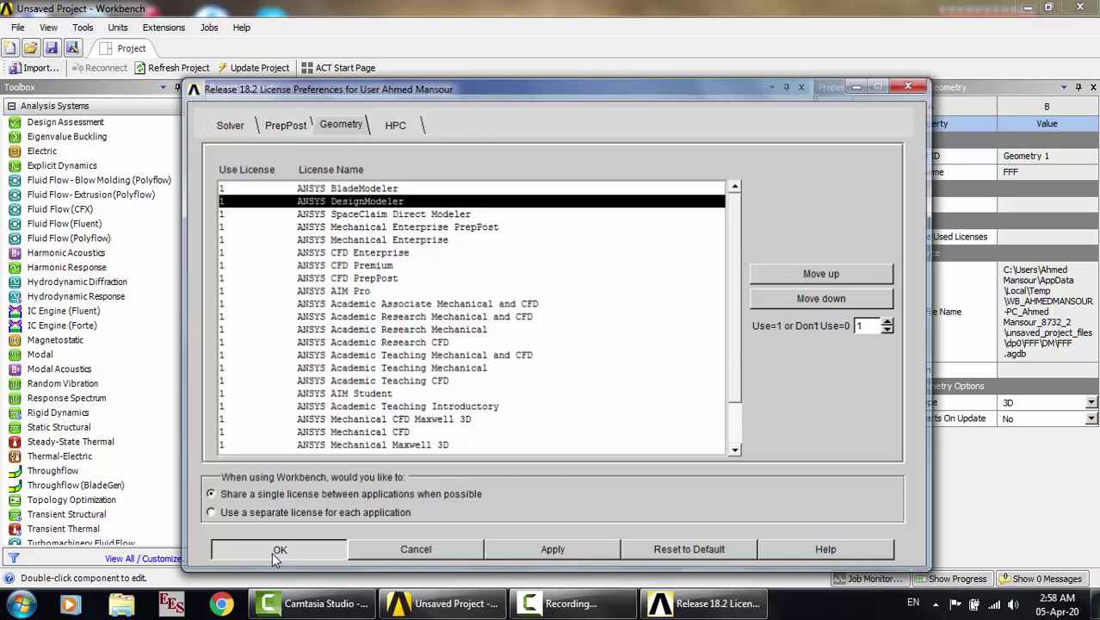
{"action": "double_click", "coordinate": [316, 169]}
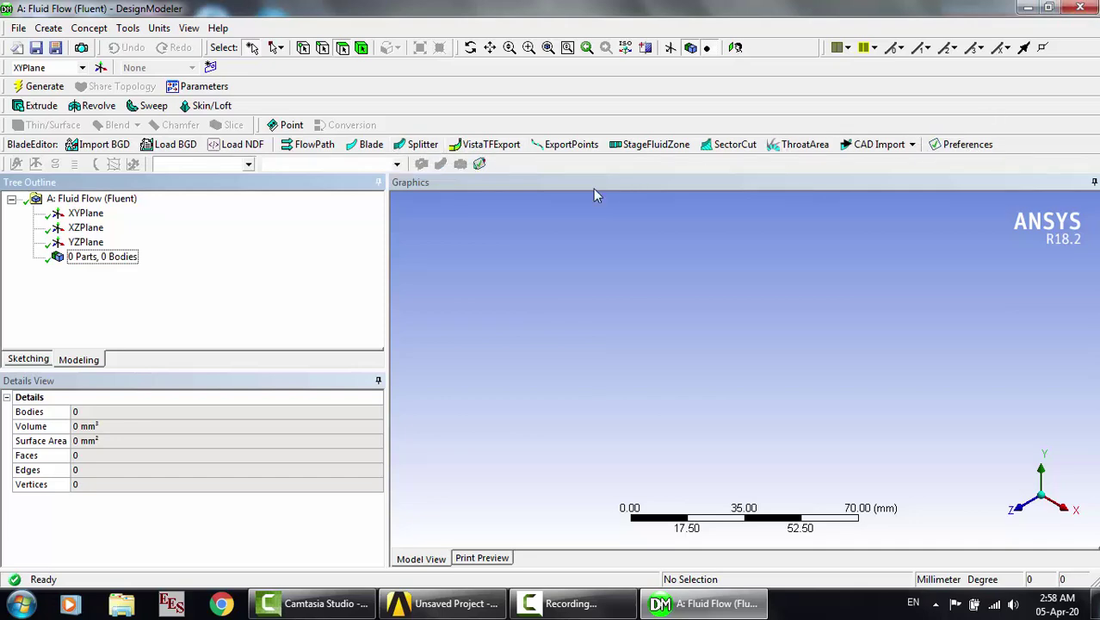
- Close DesignModeler after confirming the BladeEditor toolbar loaded
{"action": "key", "text": "alt+F4"}
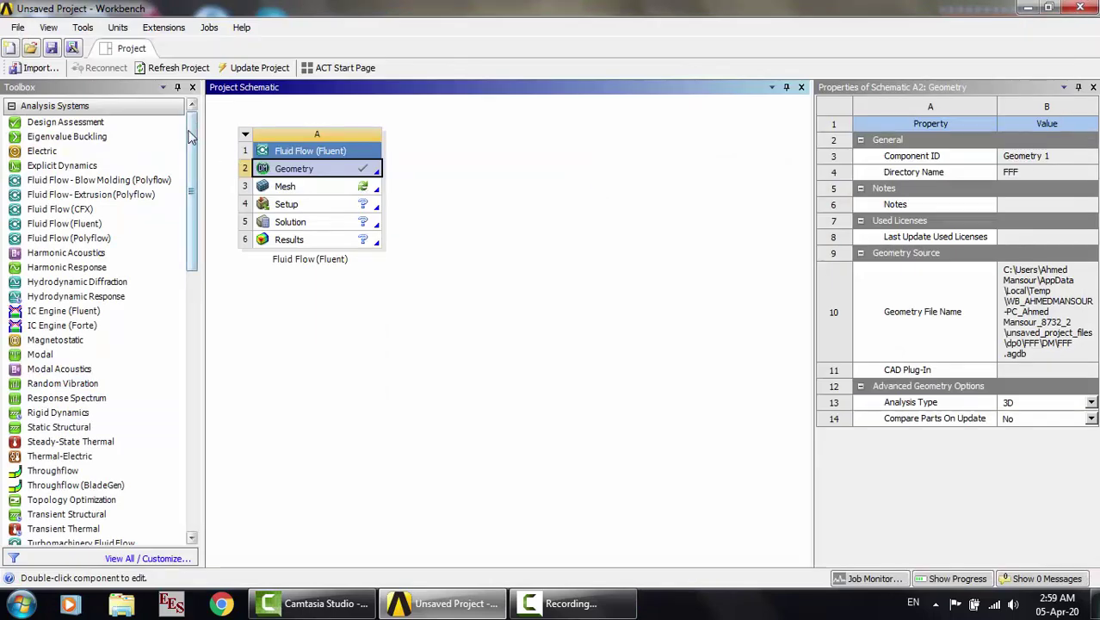
- Move ANSYS BladeModeler below DesignModeler on the Geometry license tab and save
{"action": "left_click", "coordinate": [82, 28]}
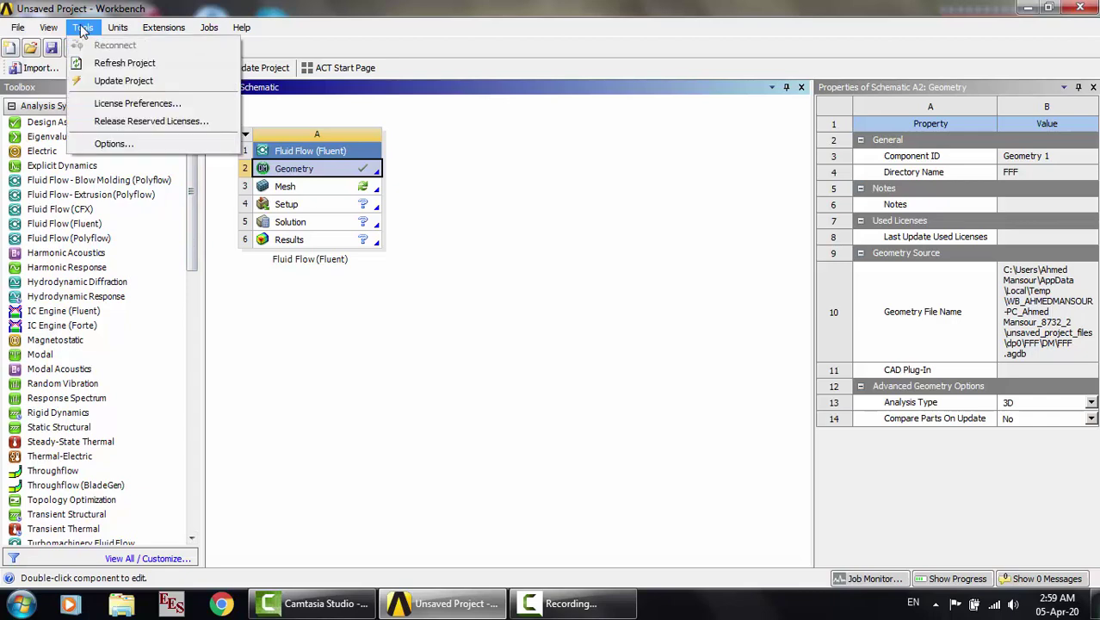
{"action": "left_click", "coordinate": [129, 103]}
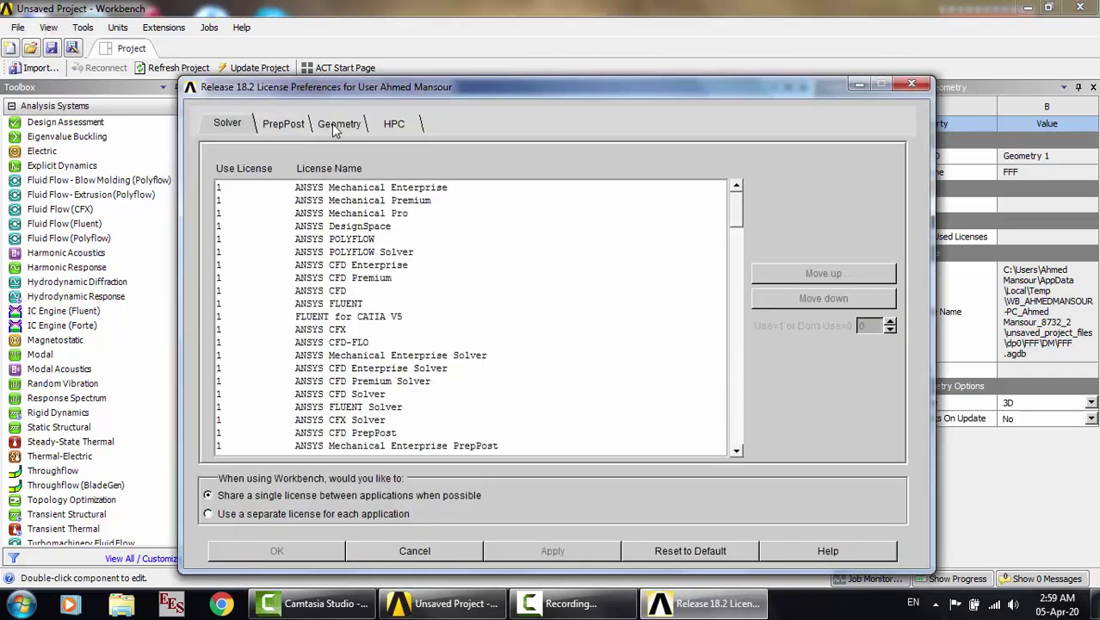
{"action": "left_click", "coordinate": [338, 126]}
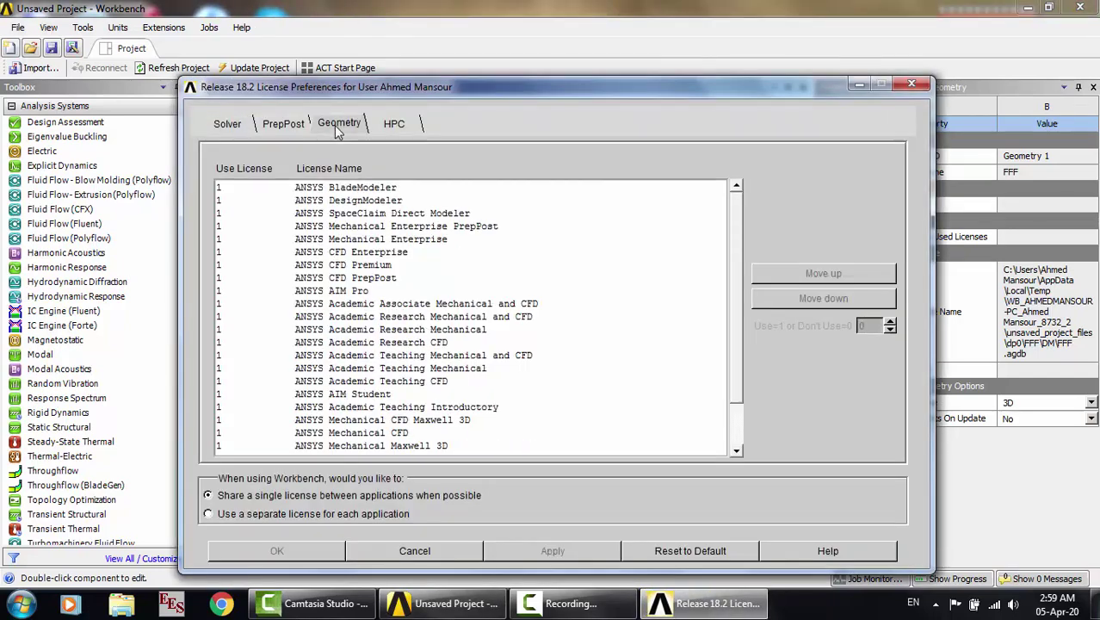
{"action": "left_click", "coordinate": [361, 190]}
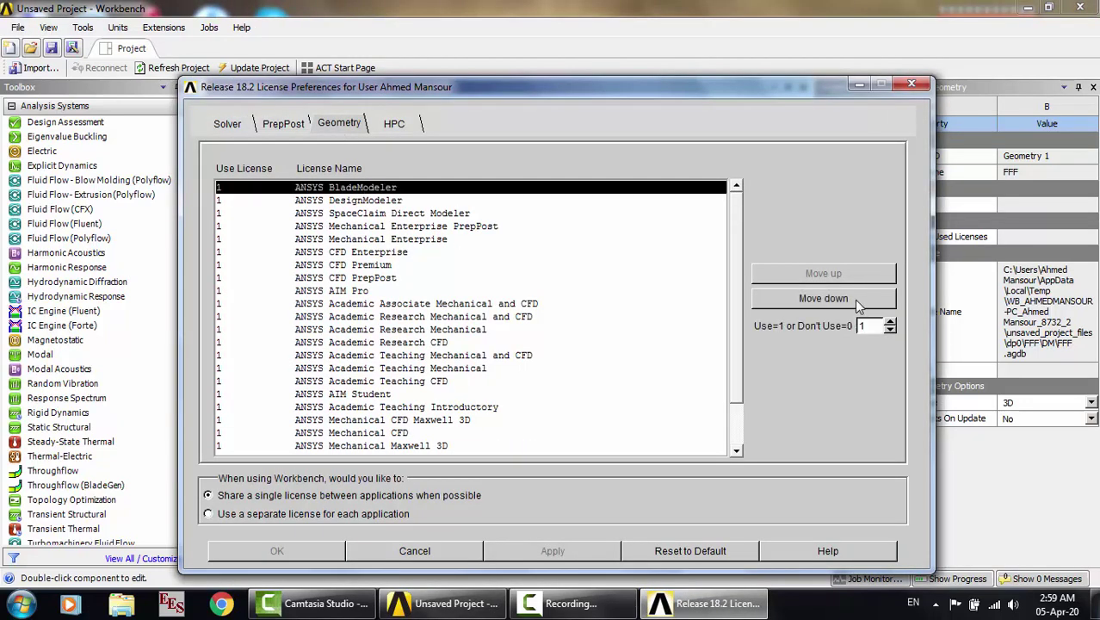
{"action": "left_click", "coordinate": [823, 299]}
{"action": "left_click", "coordinate": [286, 550]}
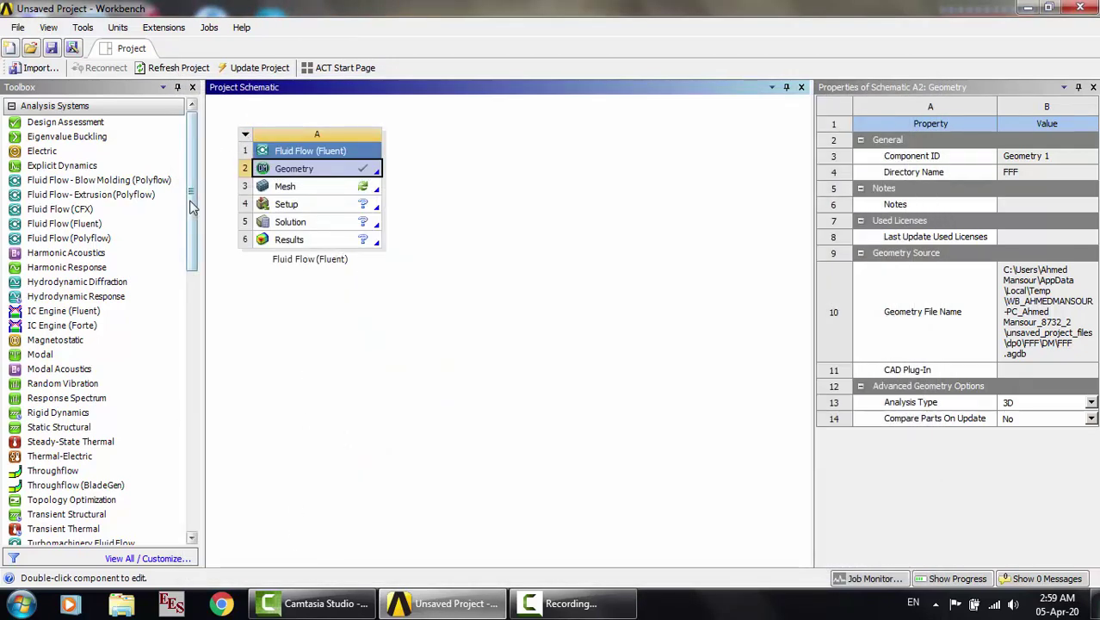
- Add a Vista RTD system to the project schematic
{"action": "left_click_drag", "start_coordinate": [194, 207], "coordinate": [181, 396]}
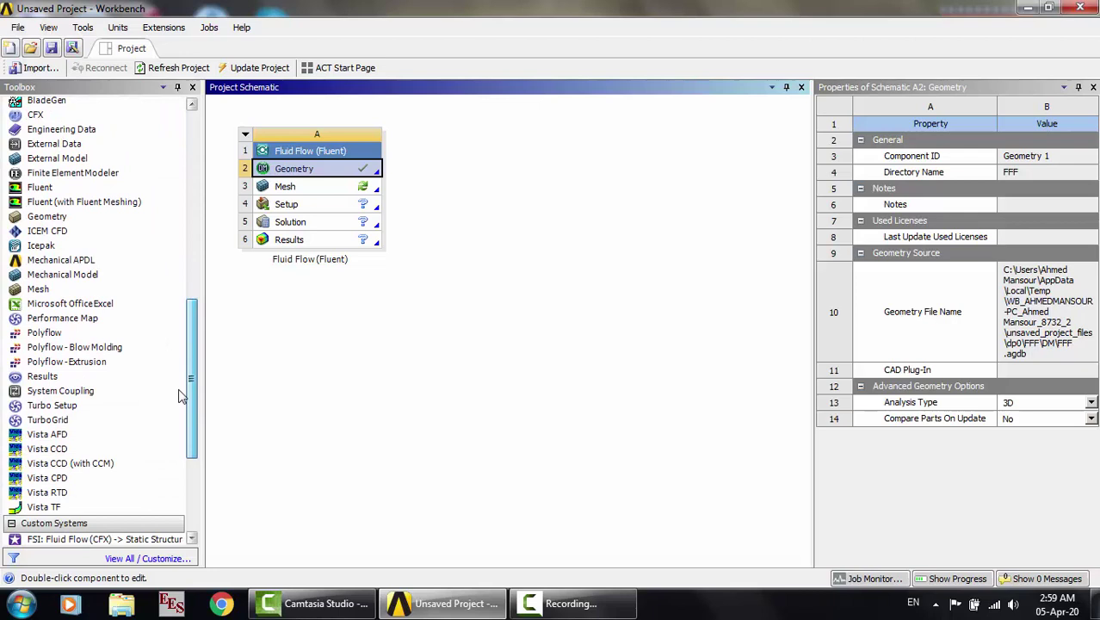
{"action": "left_click_drag", "start_coordinate": [61, 492], "coordinate": [450, 176]}
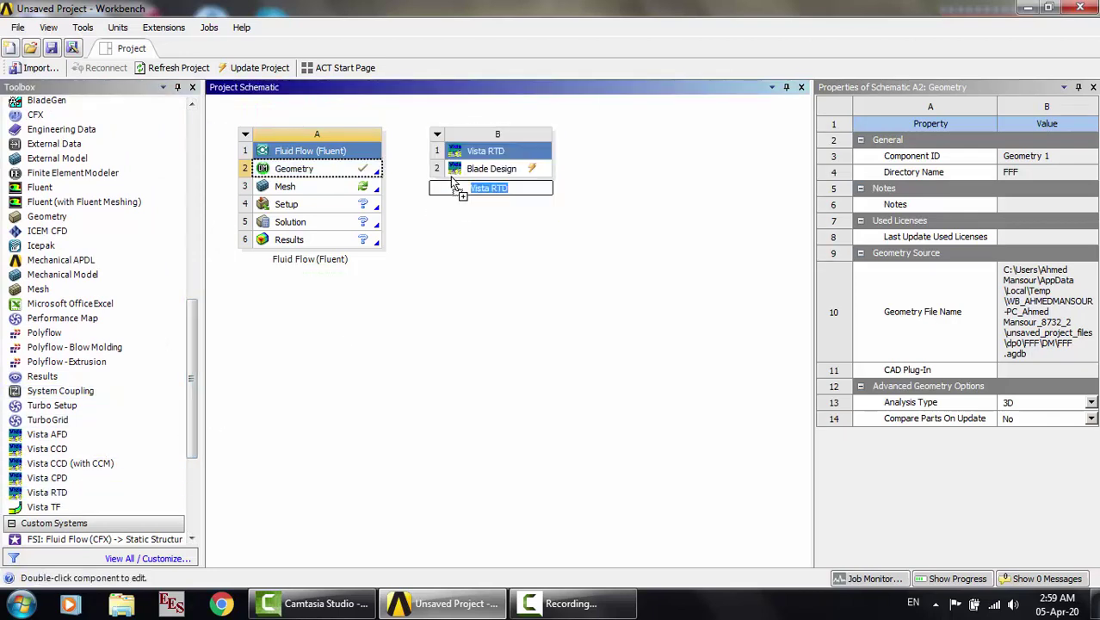
{"action": "left_click", "coordinate": [472, 171]}
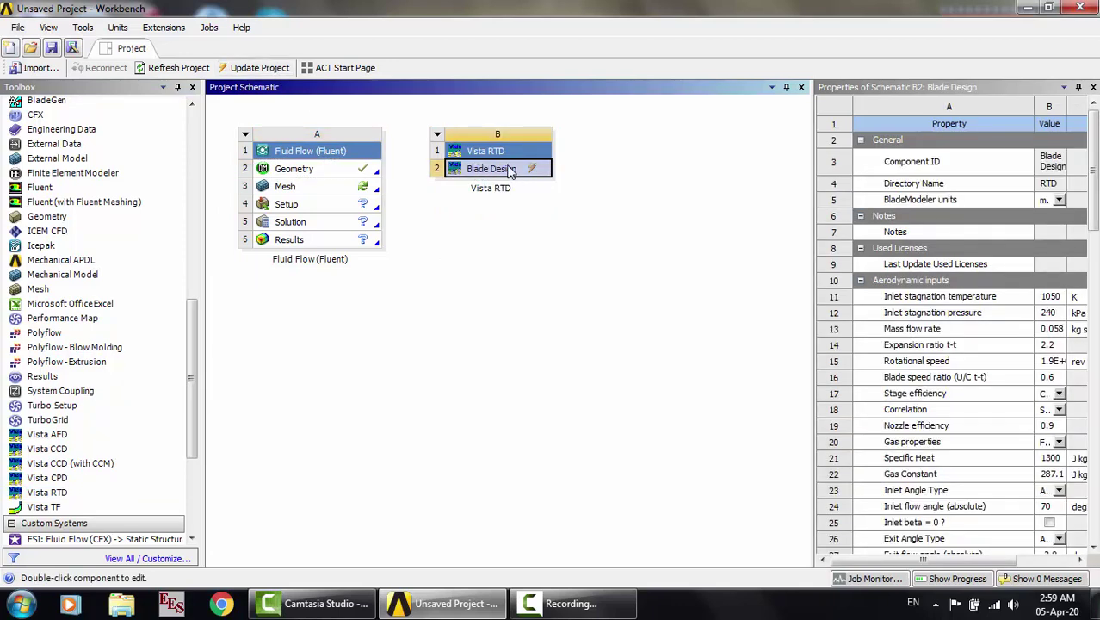
- Update Blade Design, then create a new Geometry system from it
{"action": "right_click", "coordinate": [511, 171]}
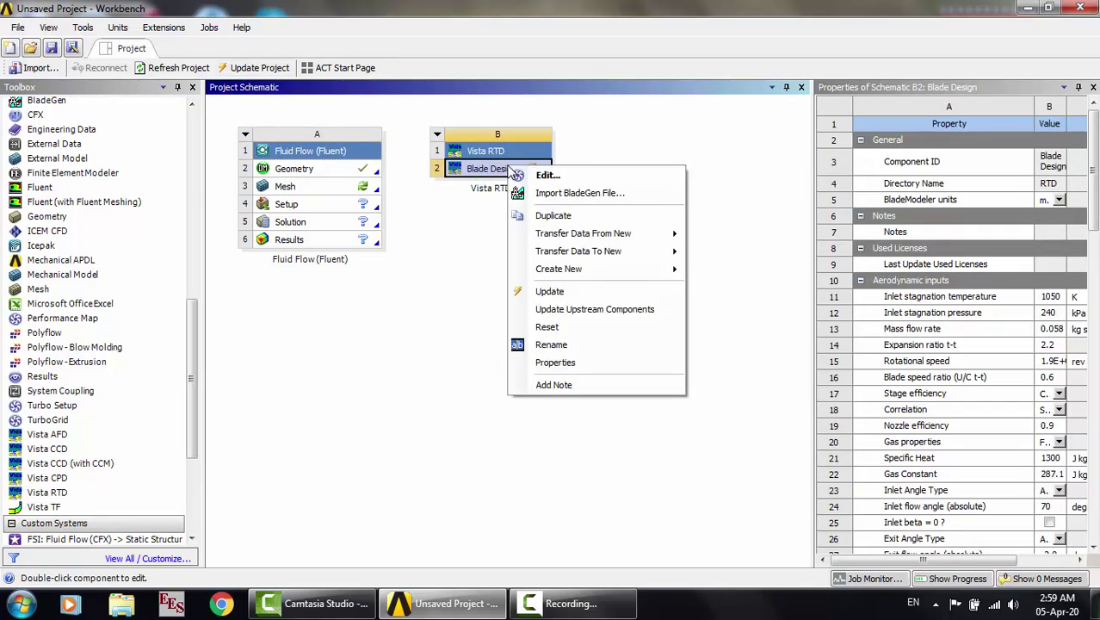
{"action": "left_click", "coordinate": [552, 293]}
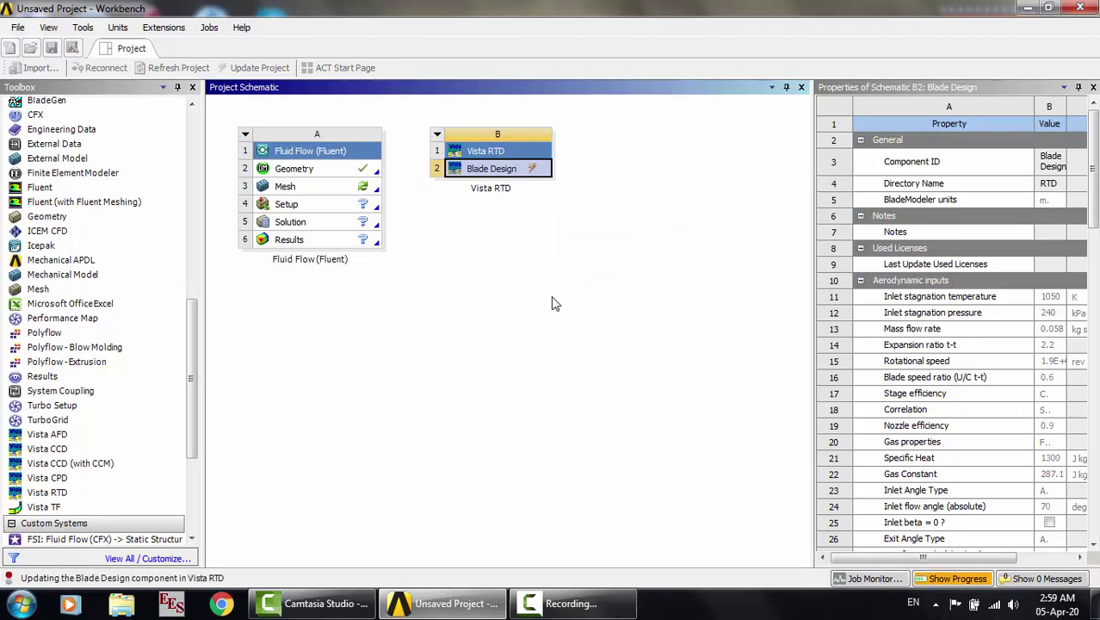
{"action": "right_click", "coordinate": [531, 172]}
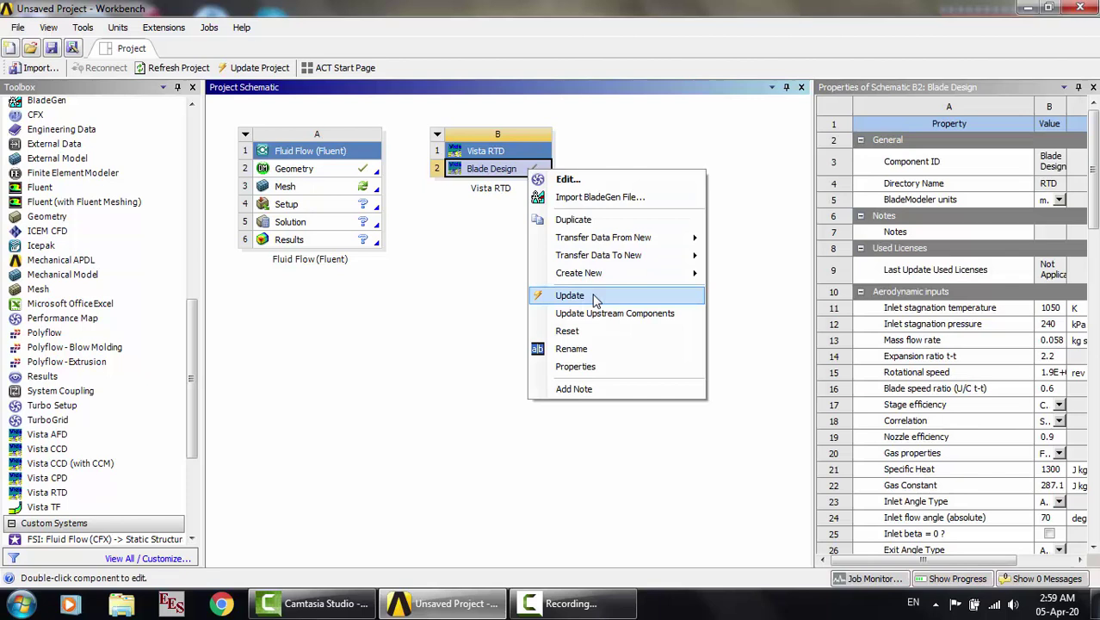
{"action": "mouse_move", "coordinate": [616, 274]}
{"action": "left_click", "coordinate": [728, 294]}
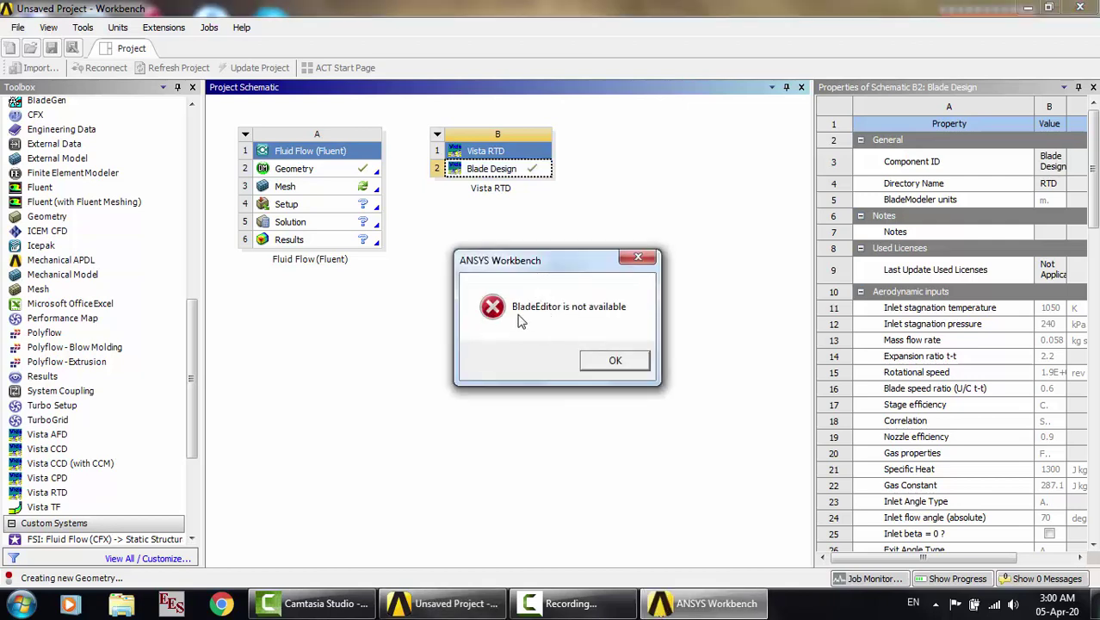
- Dismiss the BladeEditor error and launch DesignModeler on Geometry cell C2
{"action": "left_click", "coordinate": [614, 362]}
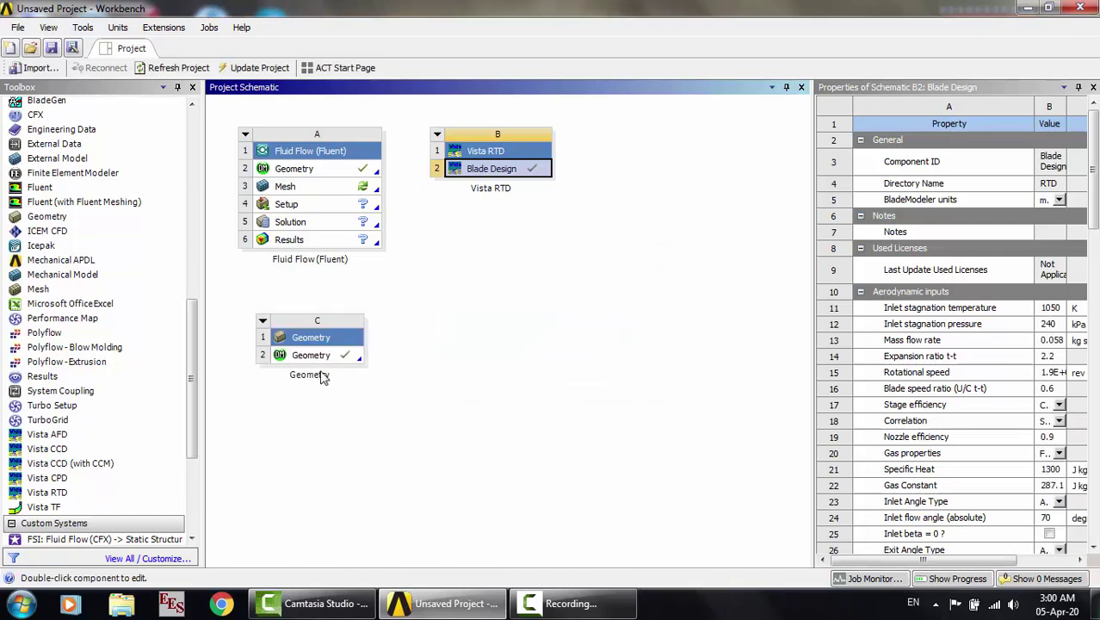
{"action": "double_click", "coordinate": [312, 354]}
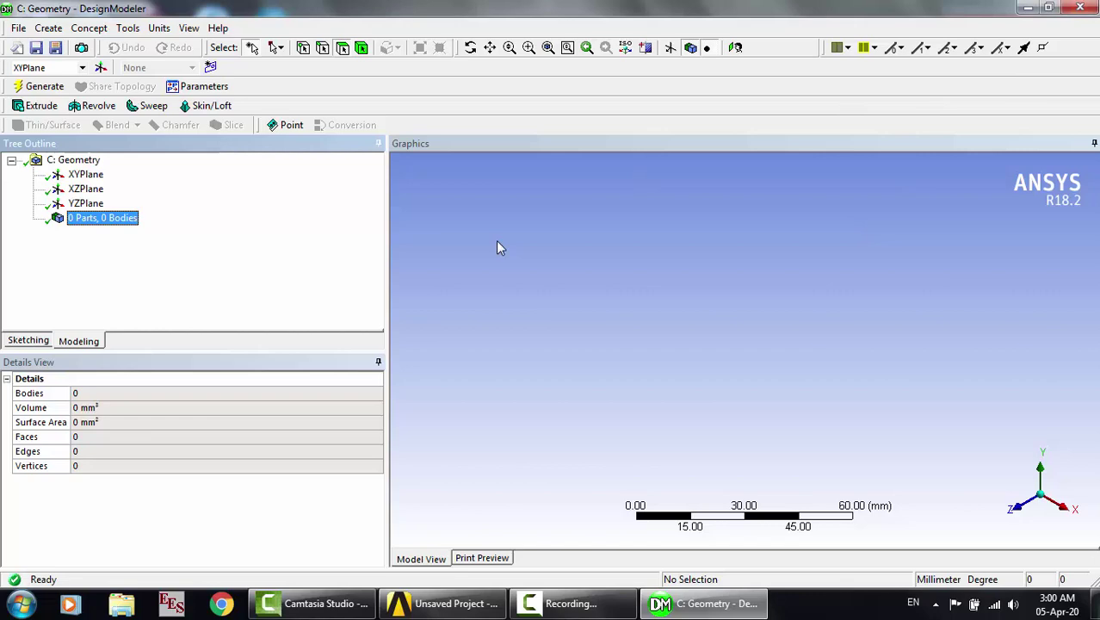
- Close DesignModeler and delete Geometry system C
{"action": "key", "text": "alt+F4"}
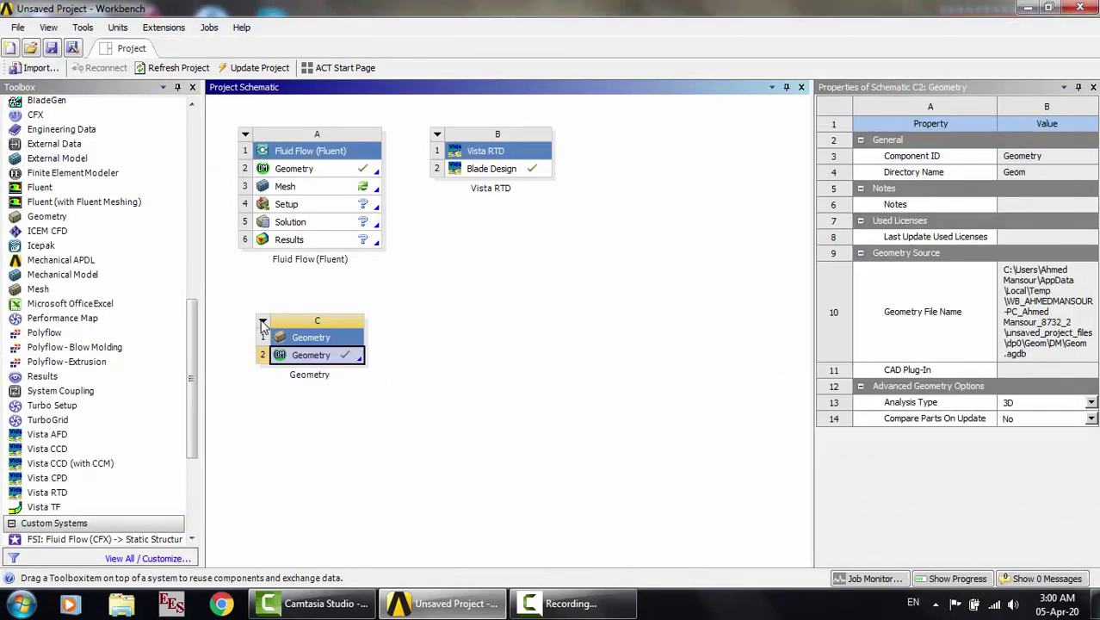
{"action": "left_click", "coordinate": [263, 323]}
{"action": "left_click", "coordinate": [311, 422]}
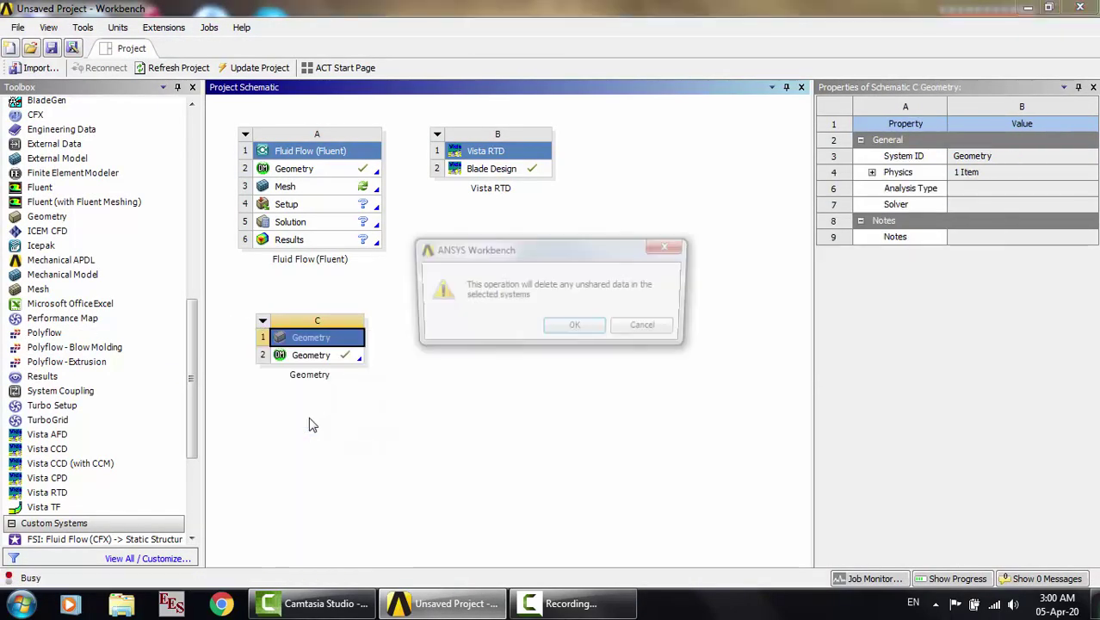
{"action": "left_click", "coordinate": [574, 325]}
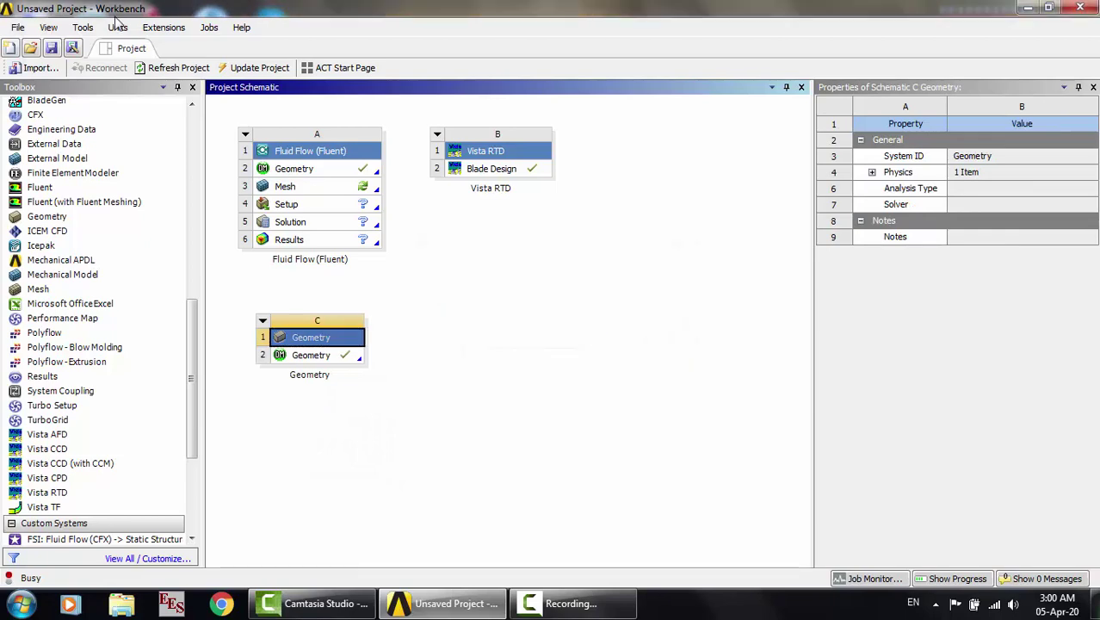
- Move ANSYS DesignModeler below BladeModeler on the Geometry license tab and save
{"action": "left_click", "coordinate": [82, 27]}
{"action": "left_click", "coordinate": [107, 103]}
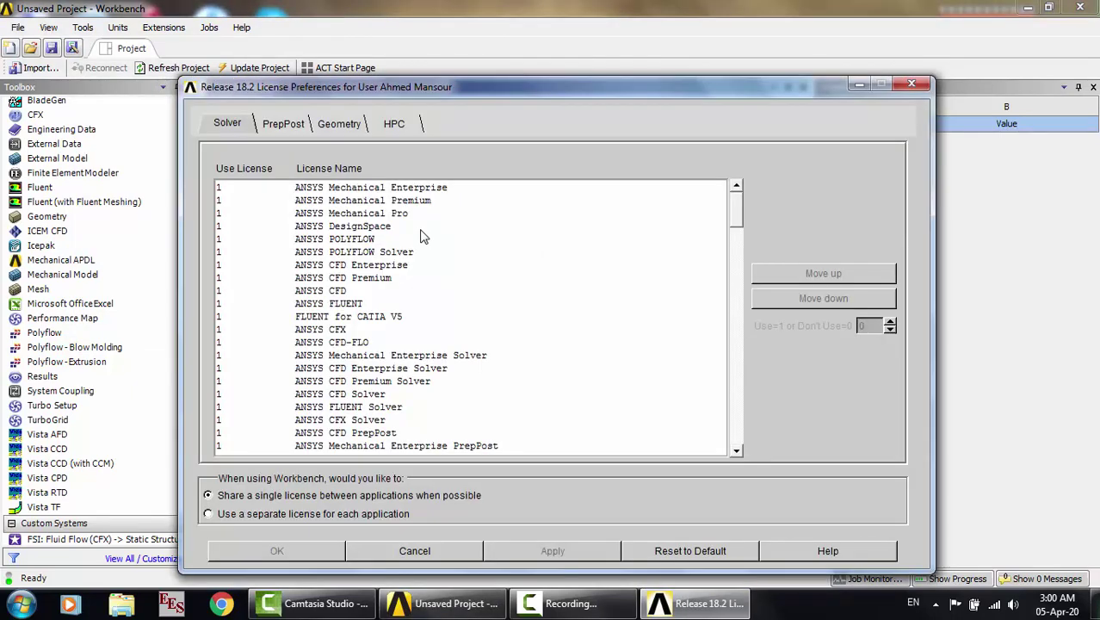
{"action": "left_click", "coordinate": [336, 123]}
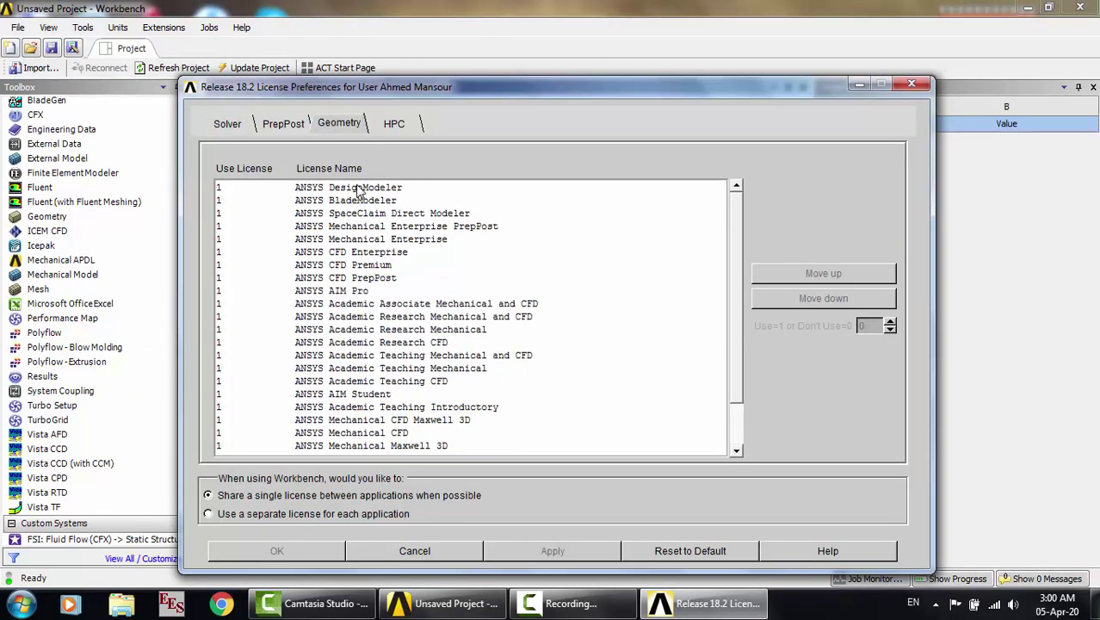
{"action": "left_click", "coordinate": [359, 188]}
{"action": "left_click", "coordinate": [826, 299]}
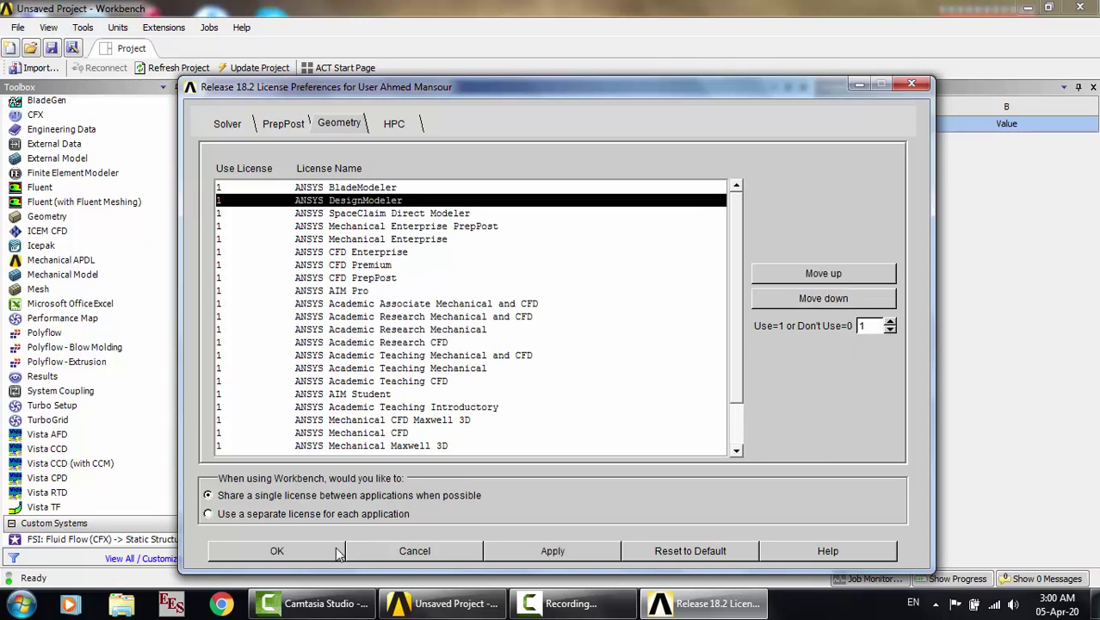
{"action": "left_click", "coordinate": [307, 552]}
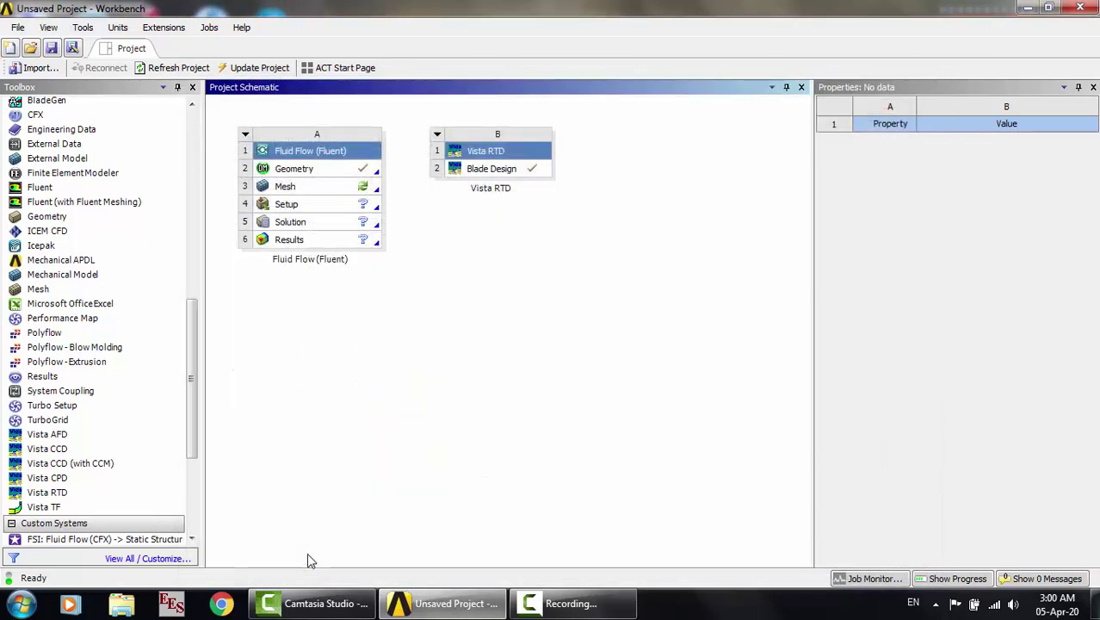
- Create a new Geometry system from the Vista RTD Blade Design cell
{"action": "left_click", "coordinate": [472, 170]}
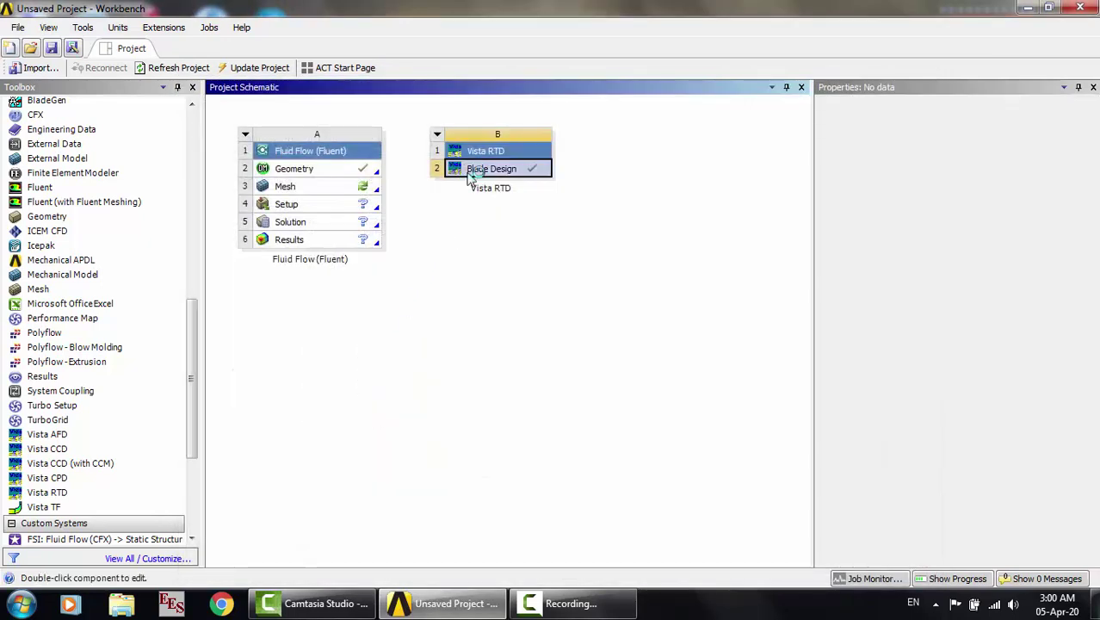
{"action": "right_click", "coordinate": [472, 171]}
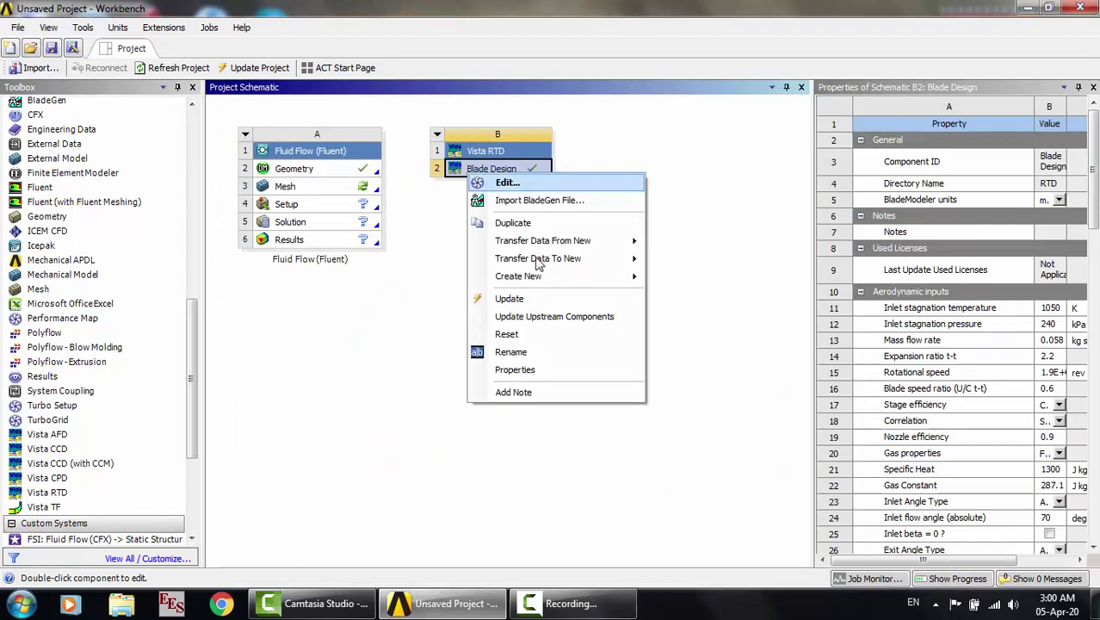
{"action": "mouse_move", "coordinate": [560, 276]}
{"action": "left_click", "coordinate": [710, 298]}
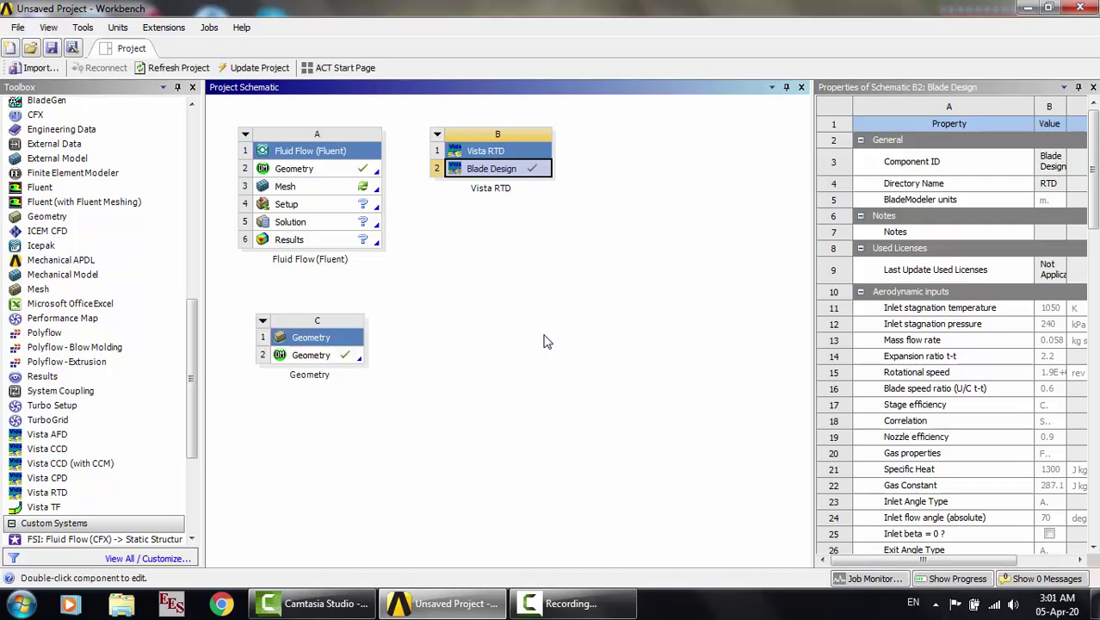
- Open Geometry C2 and inspect MerPlane1, FlowPath1, Blade1, ThroatArea1, VistaTFExport1 and ExportPoints1
{"action": "double_click", "coordinate": [343, 360]}
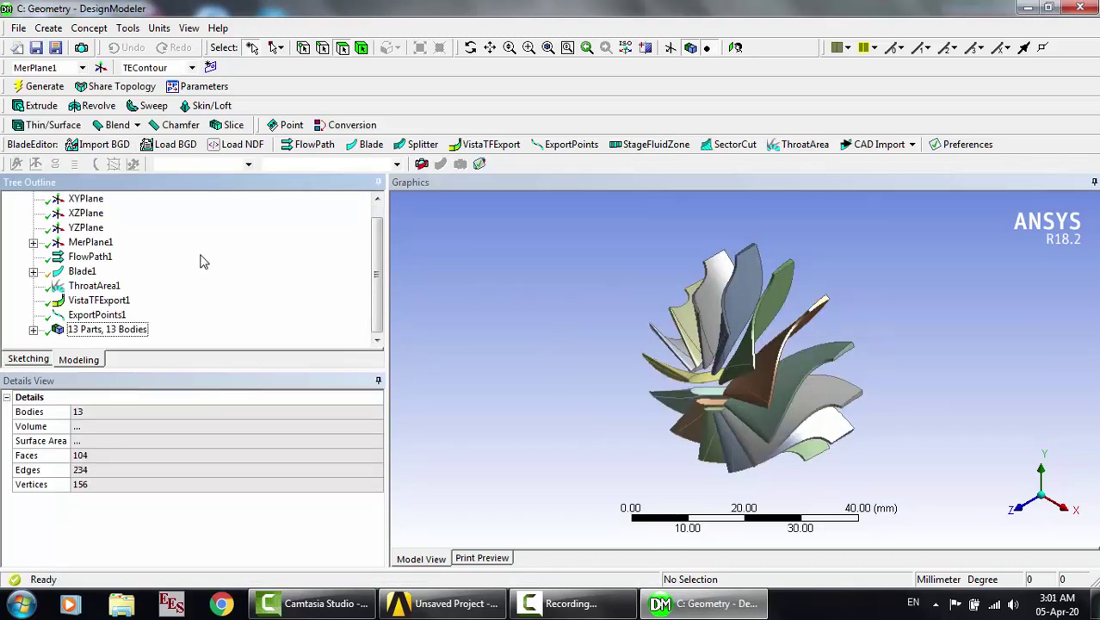
{"action": "left_click", "coordinate": [86, 243]}
{"action": "left_click", "coordinate": [88, 256]}
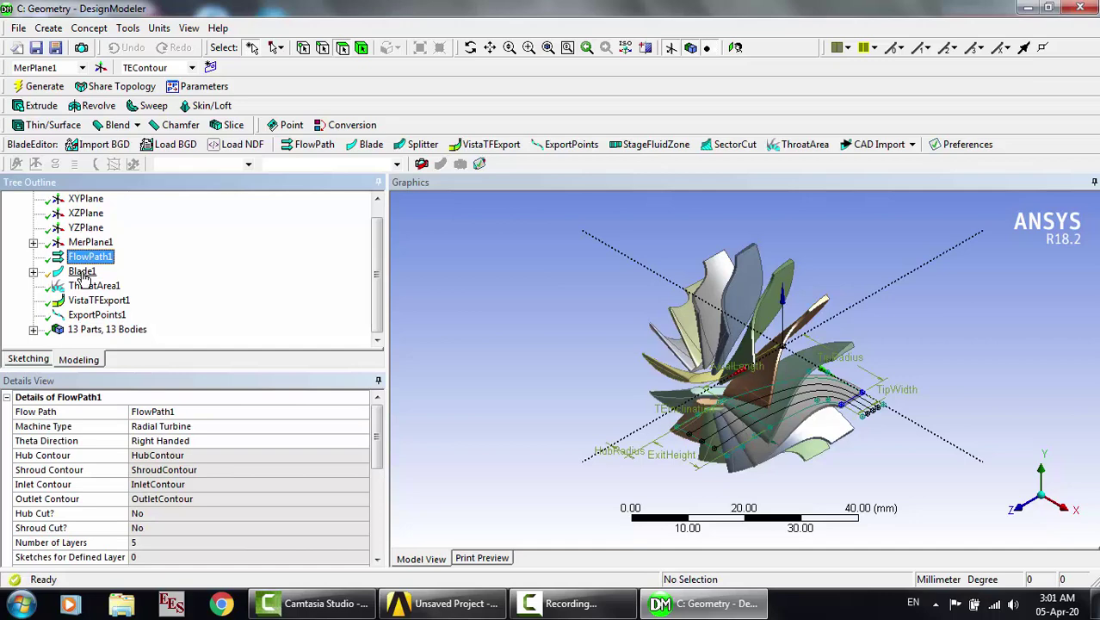
{"action": "left_click", "coordinate": [83, 271]}
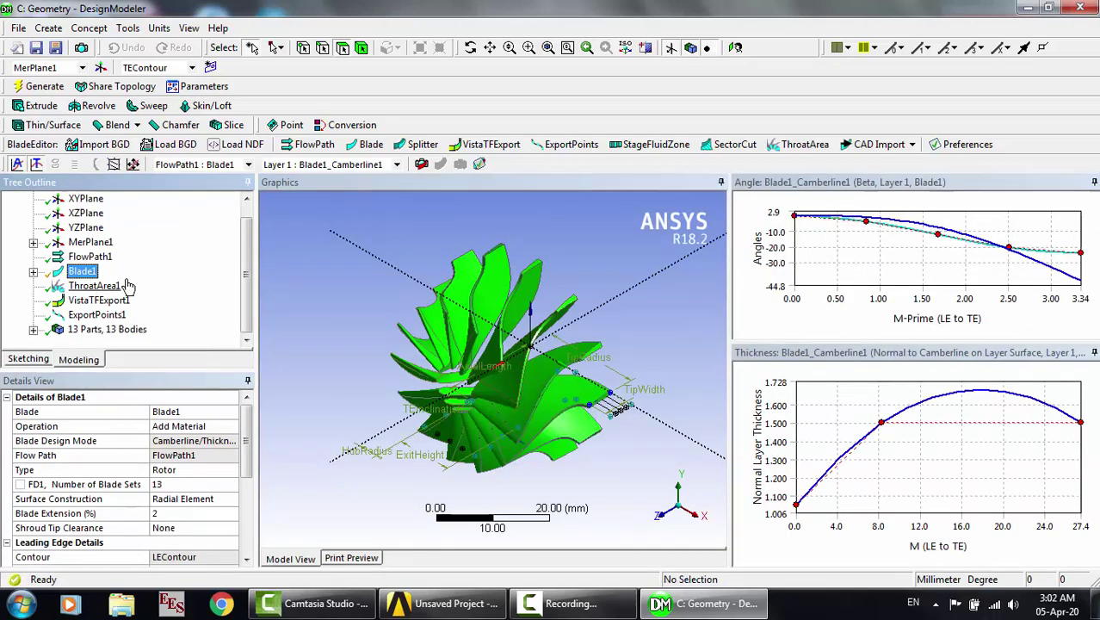
{"action": "left_click", "coordinate": [94, 286]}
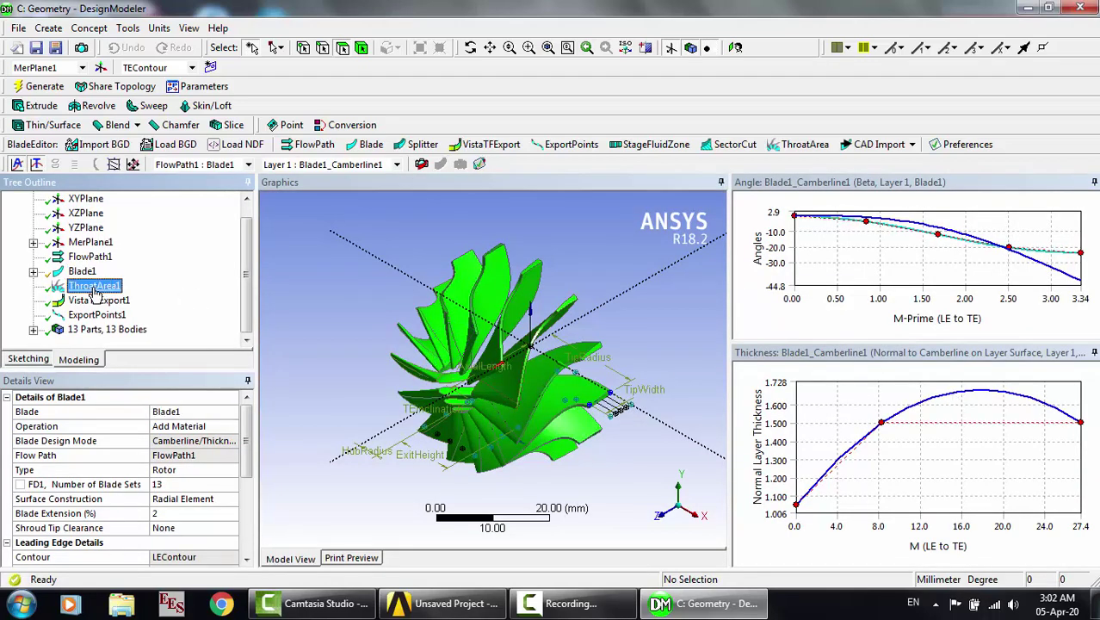
{"action": "left_click", "coordinate": [98, 301]}
{"action": "left_click", "coordinate": [96, 315]}
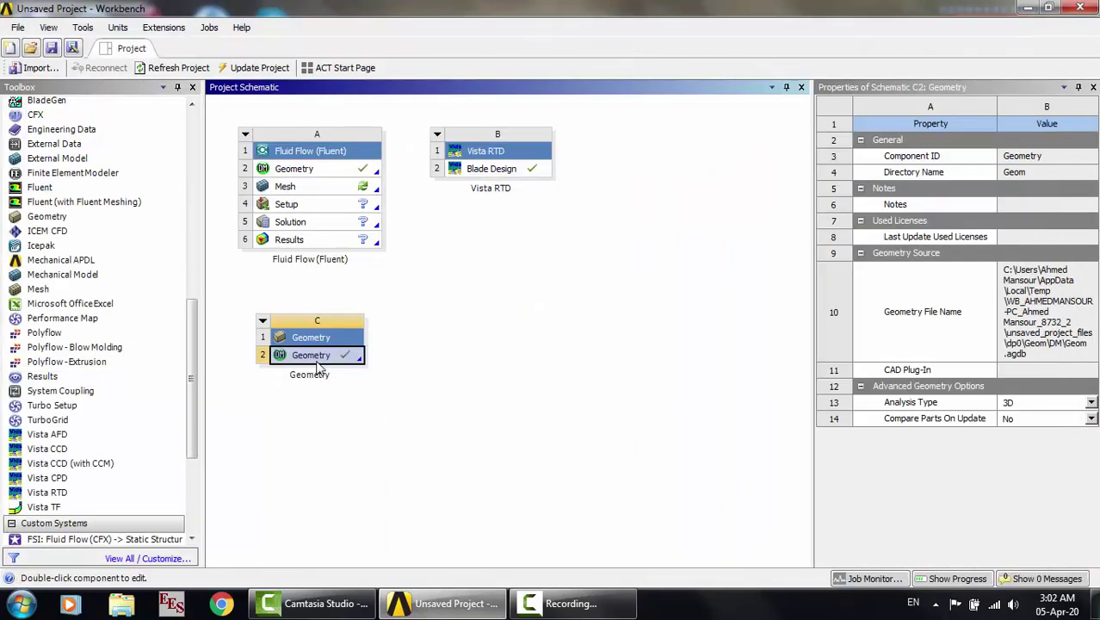
{"action": "left_click", "coordinate": [83, 28]}
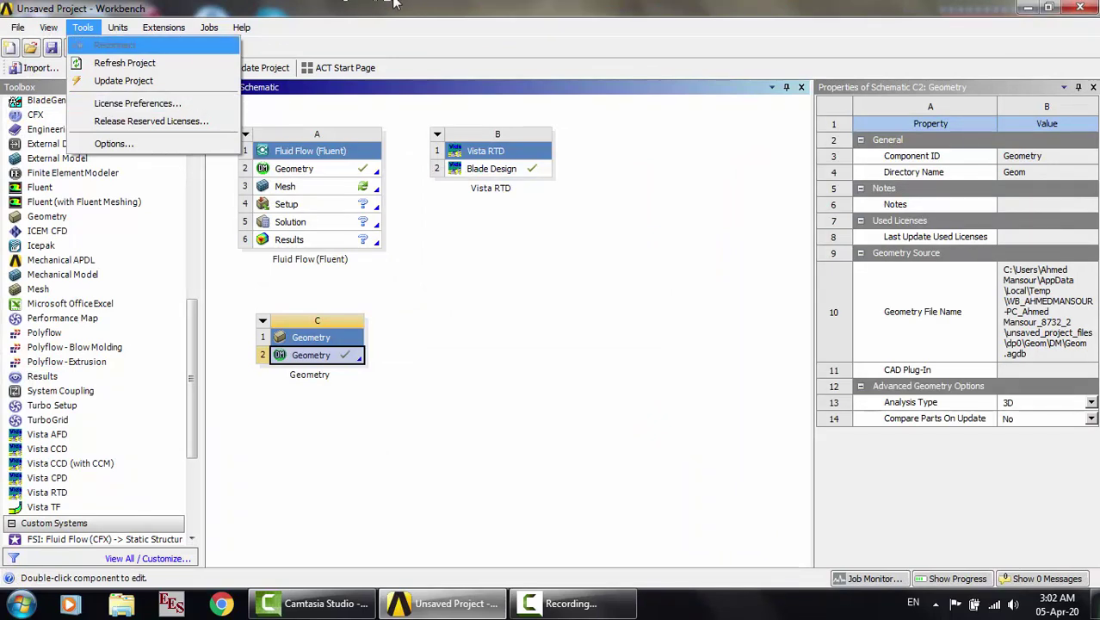
{"action": "left_click", "coordinate": [125, 63]}
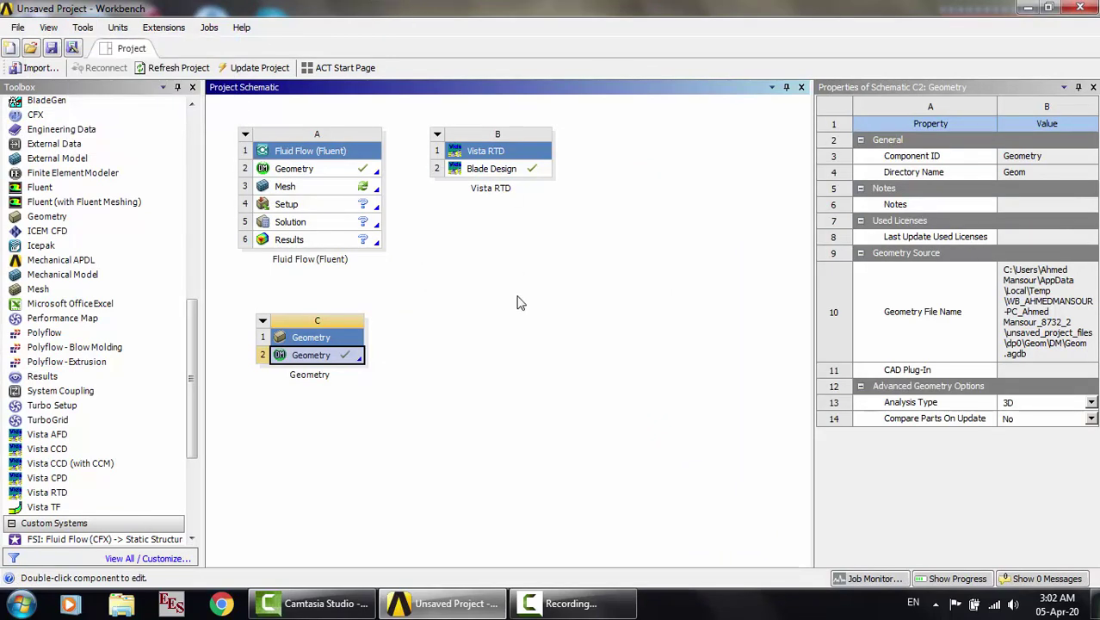